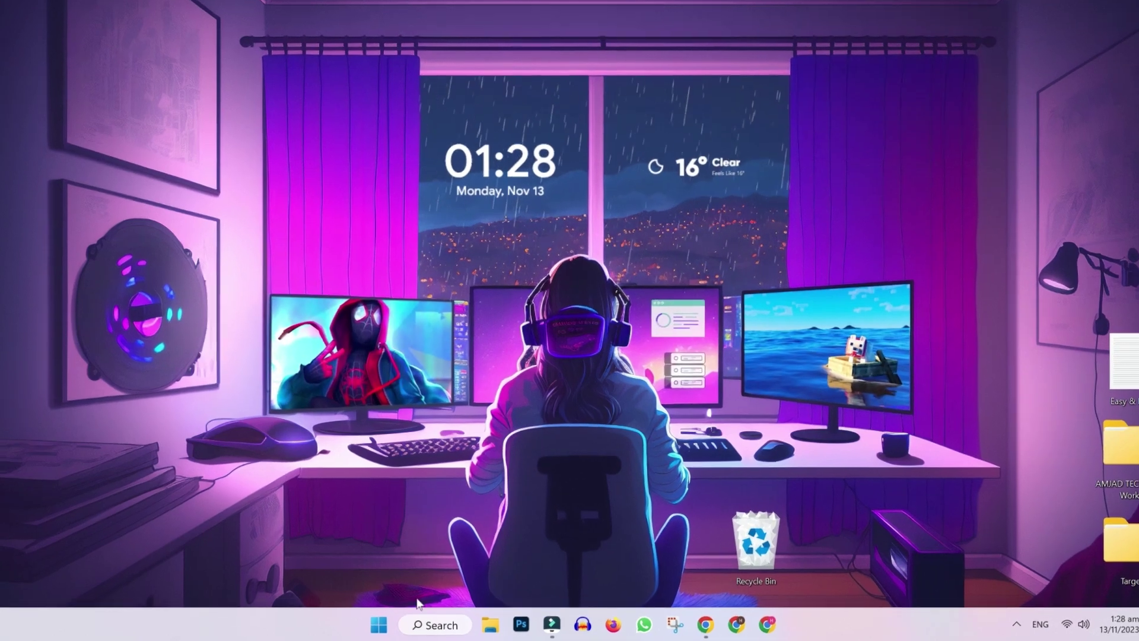
Open Device Manager by searching 'dev'.
left_click(422, 626)
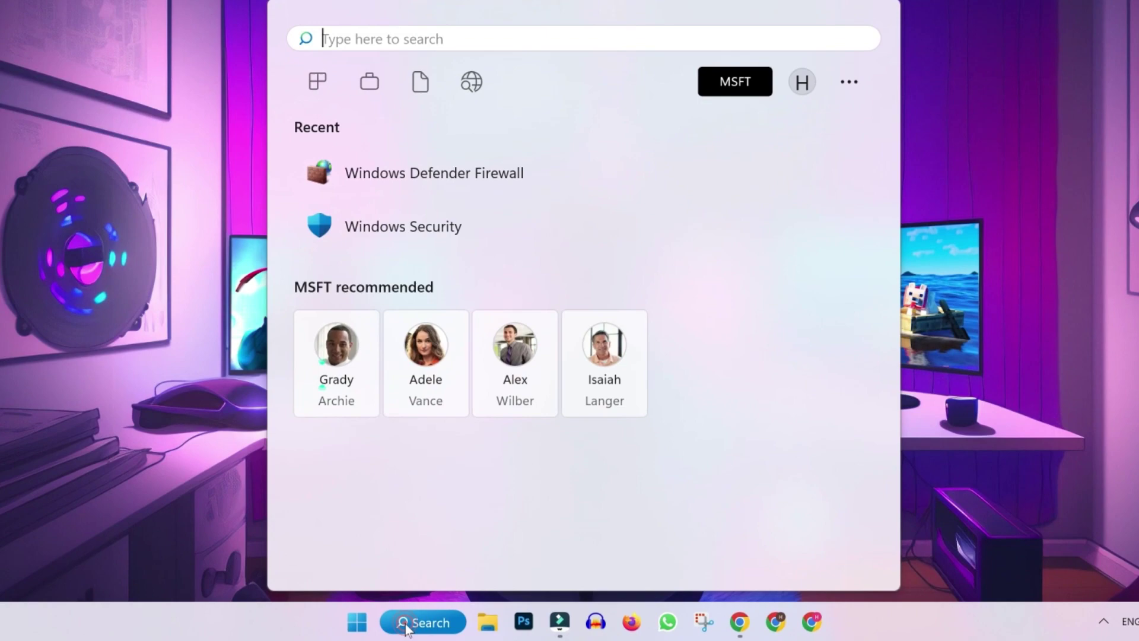
type("de")
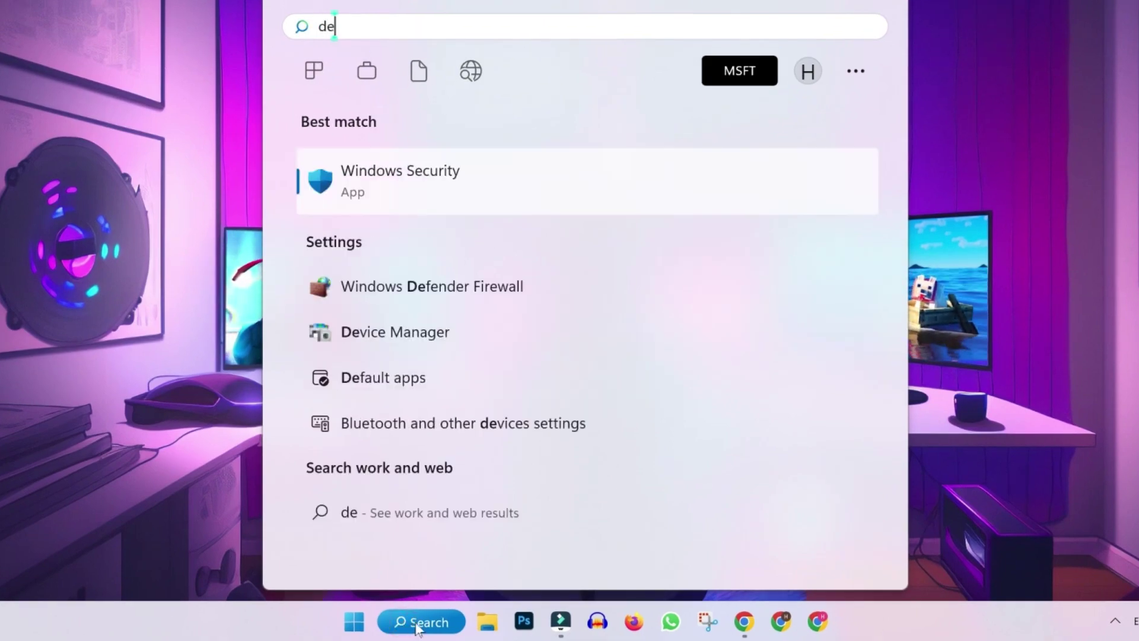
type("v")
left_click(429, 177)
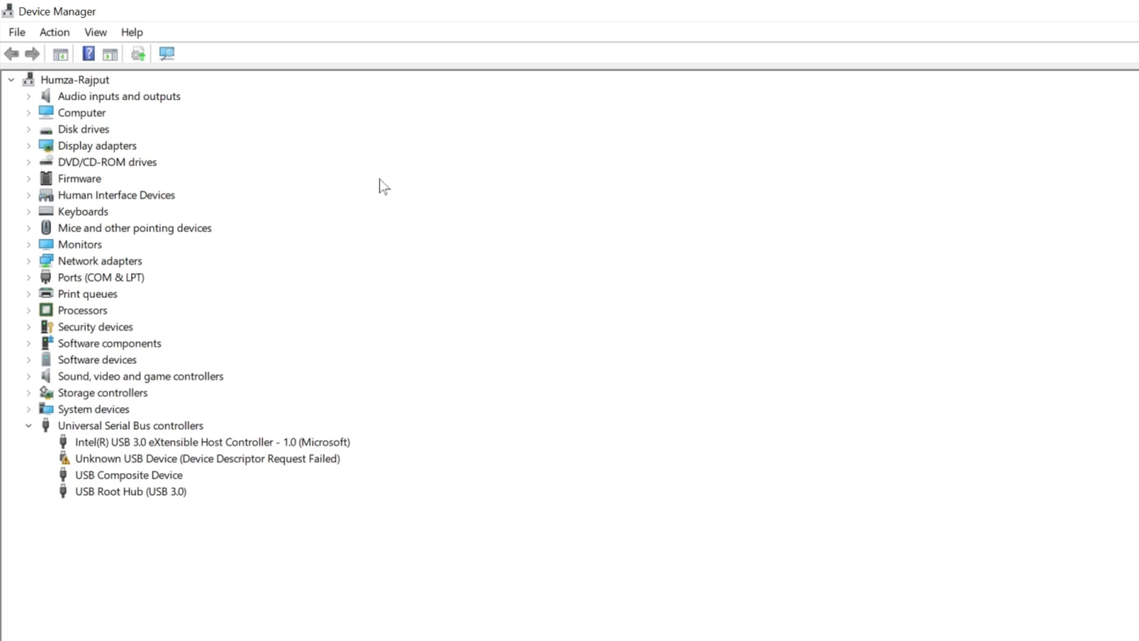
Search automatically for updated NVIDIA Quadro K2200 drivers under Display adapters.
left_click(30, 149)
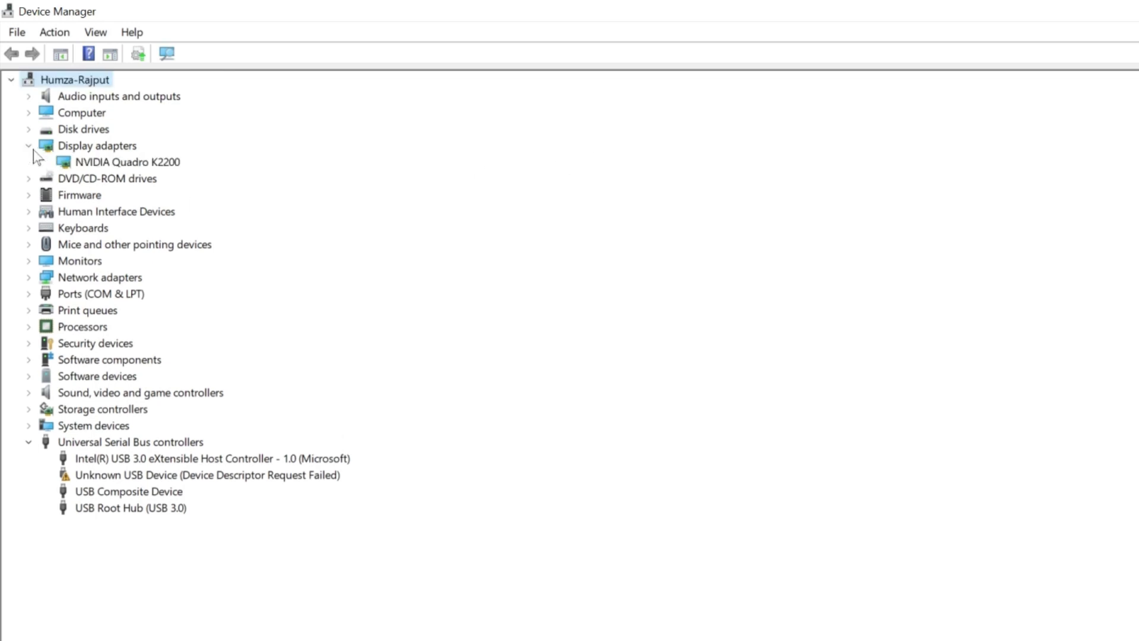
left_click(148, 167)
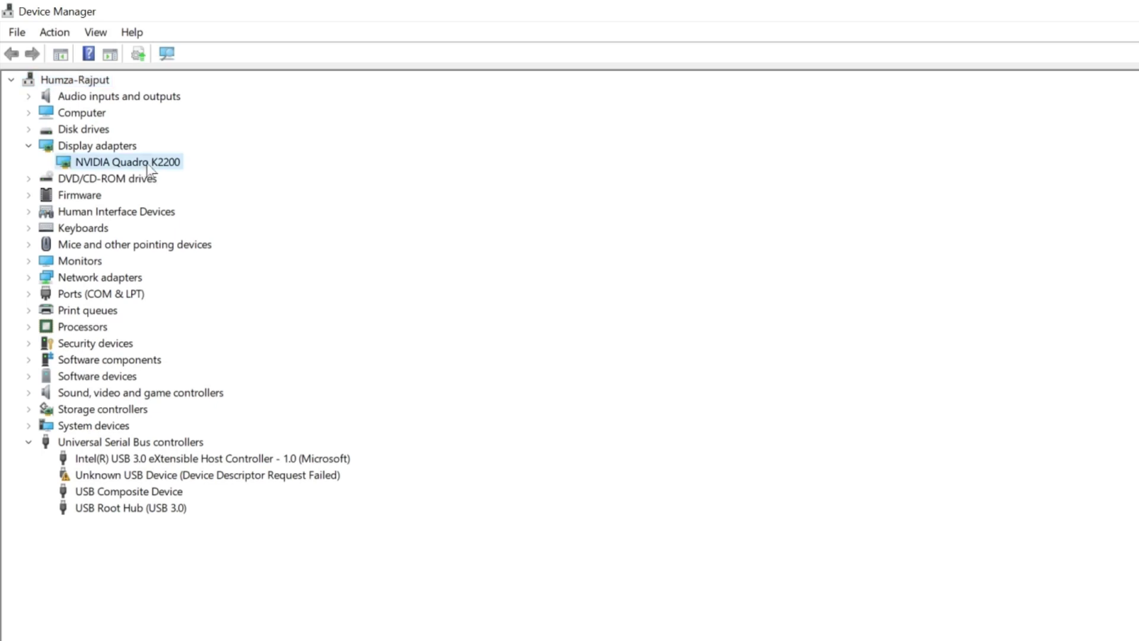
right_click(149, 166)
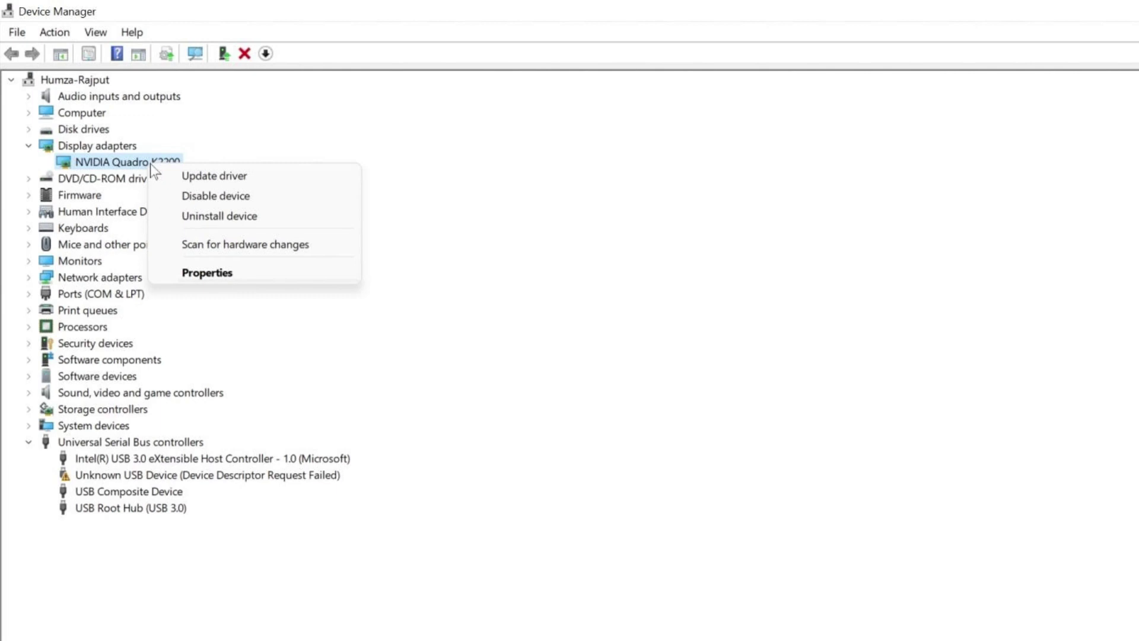
left_click(261, 177)
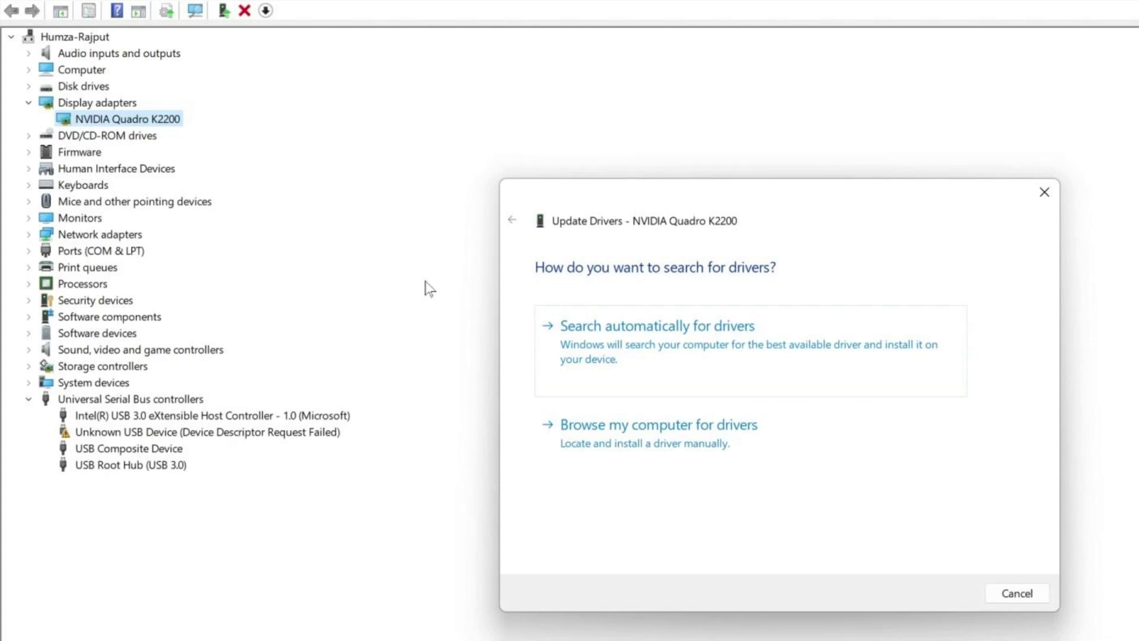
left_click(670, 349)
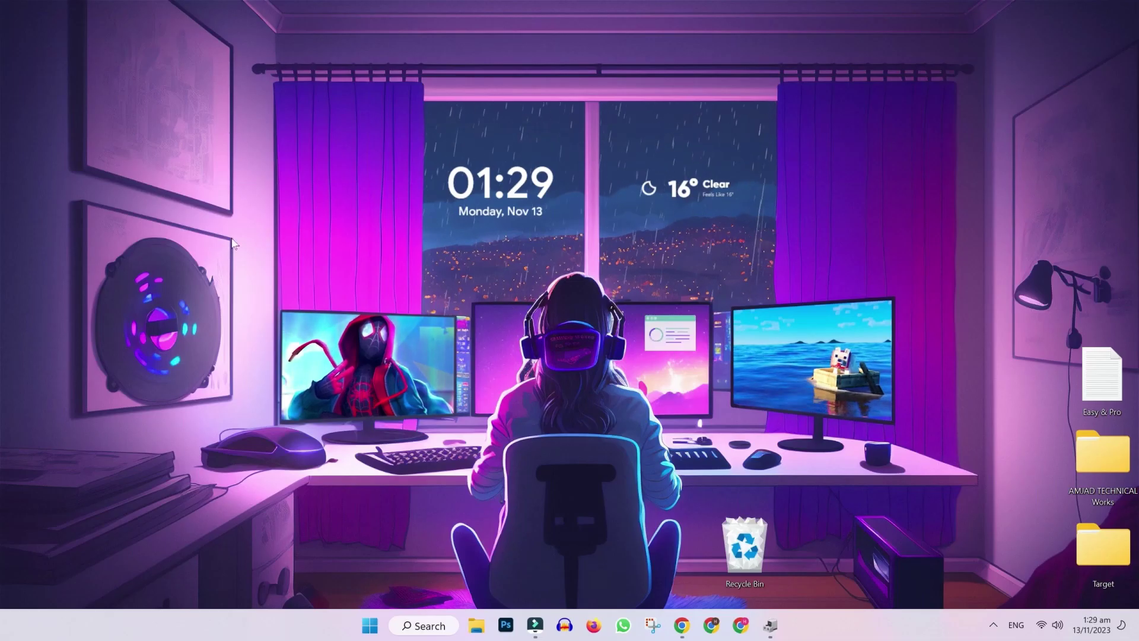
Review Display 1's adapter properties in Advanced display: NVIDIA Quadro K2200 with 4096 MB video memory.
right_click(232, 238)
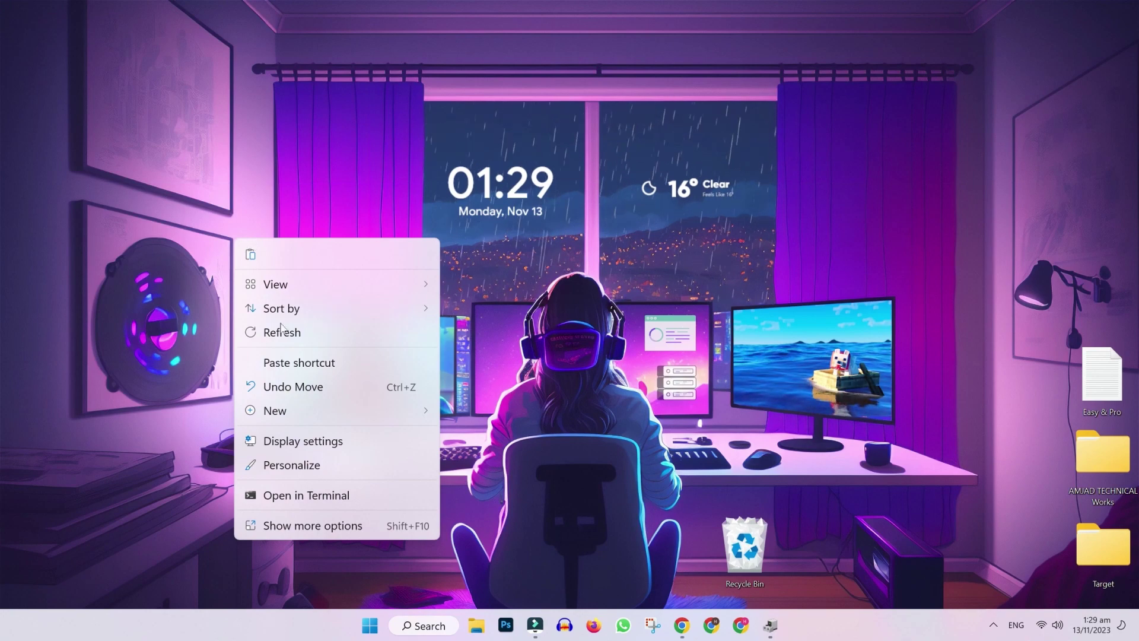
left_click(335, 443)
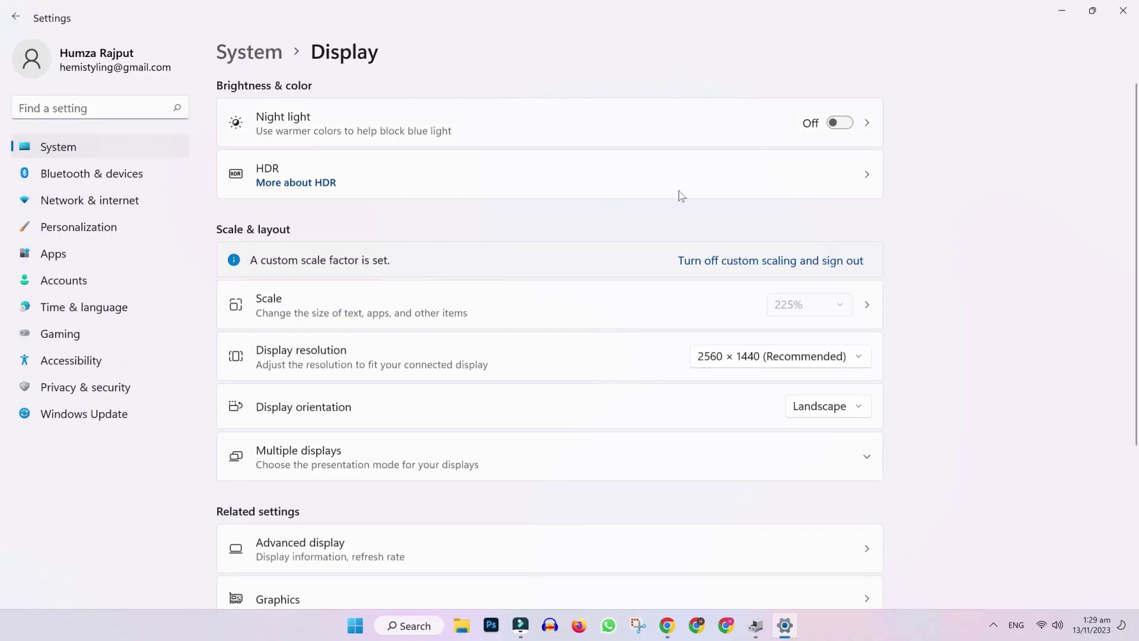
scroll(684, 291, "down", 5)
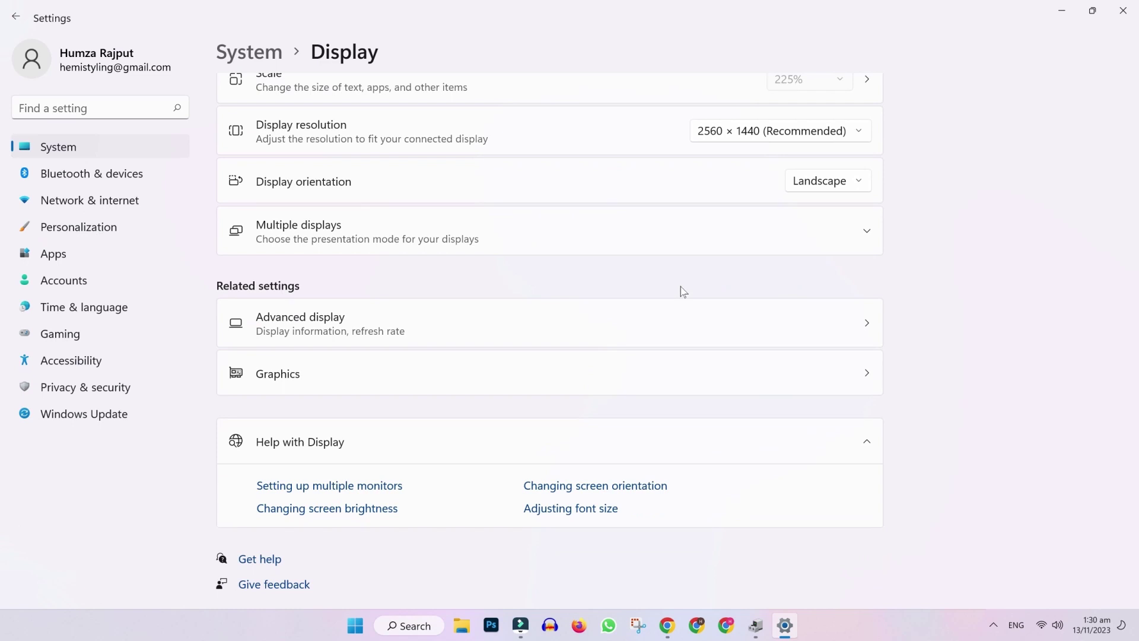
left_click(762, 327)
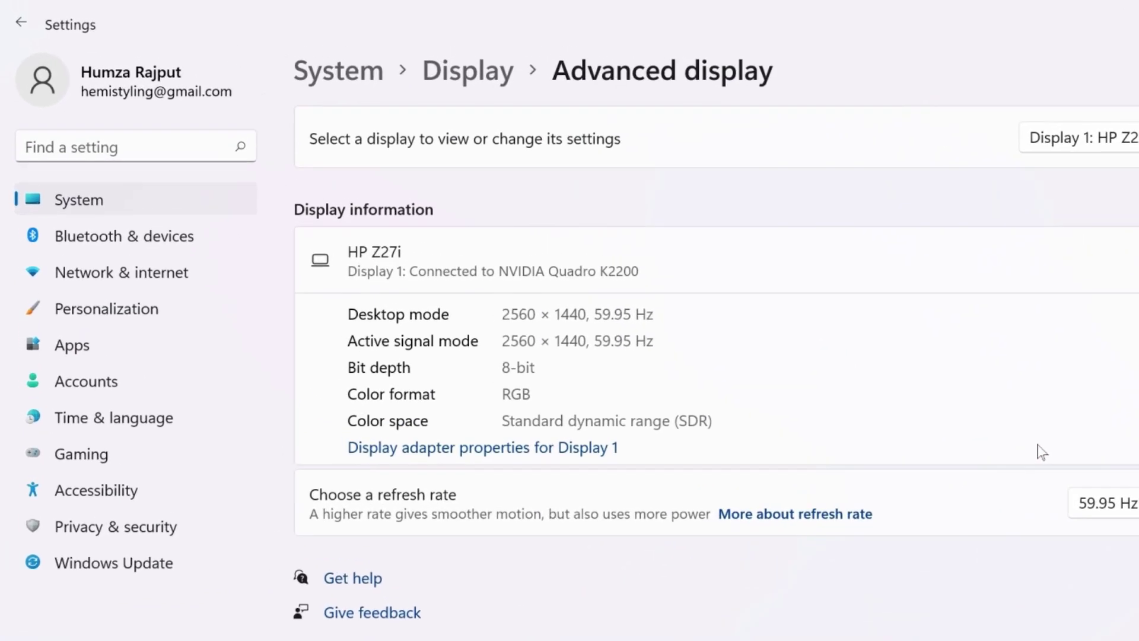
left_click(567, 452)
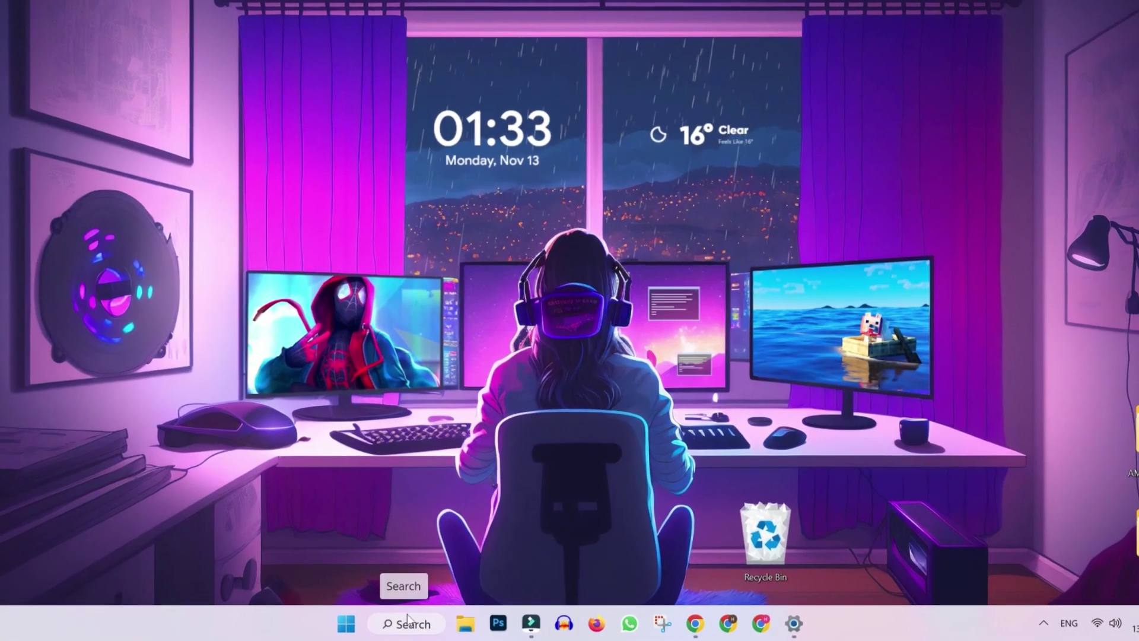
Launch regedit from the Run dialog, opened through a 'run' search.
left_click(425, 622)
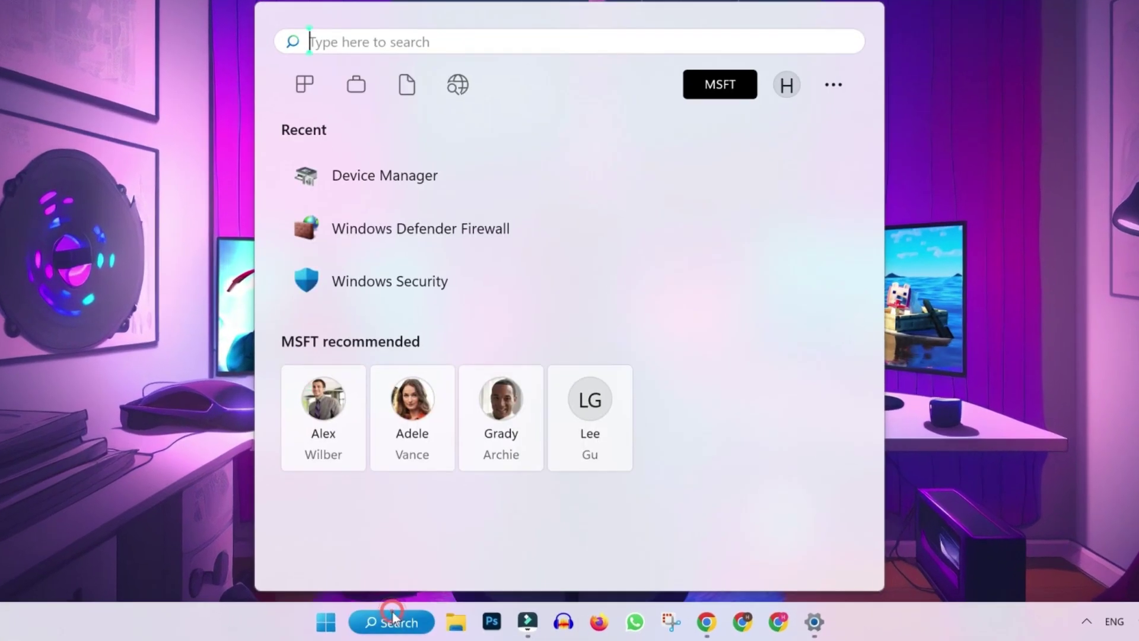
type("run")
left_click(364, 186)
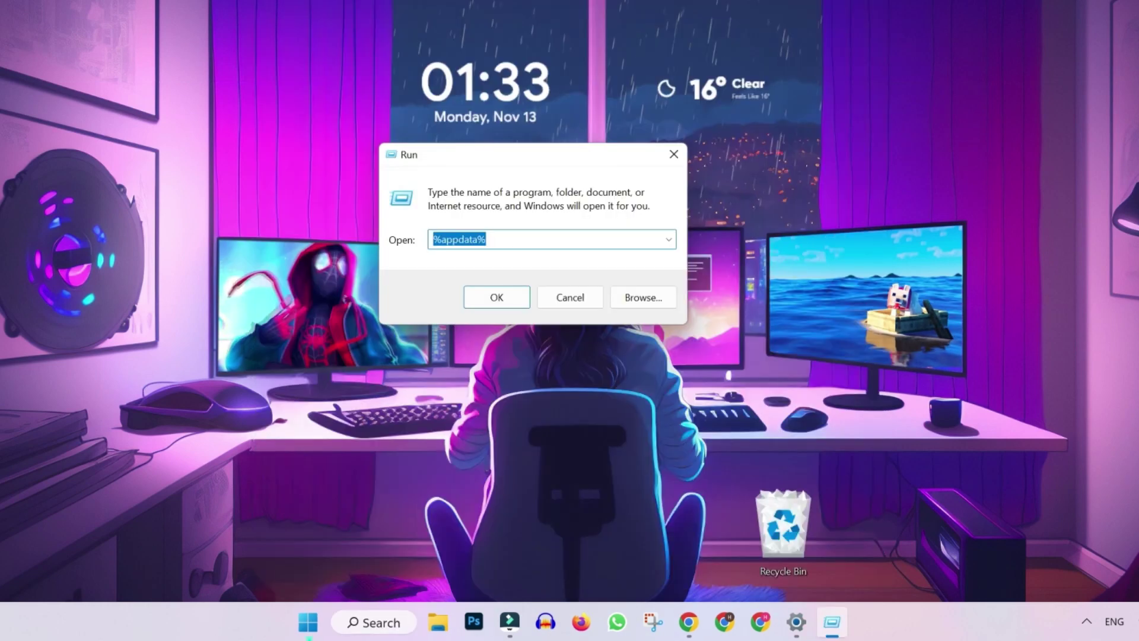
type("reg")
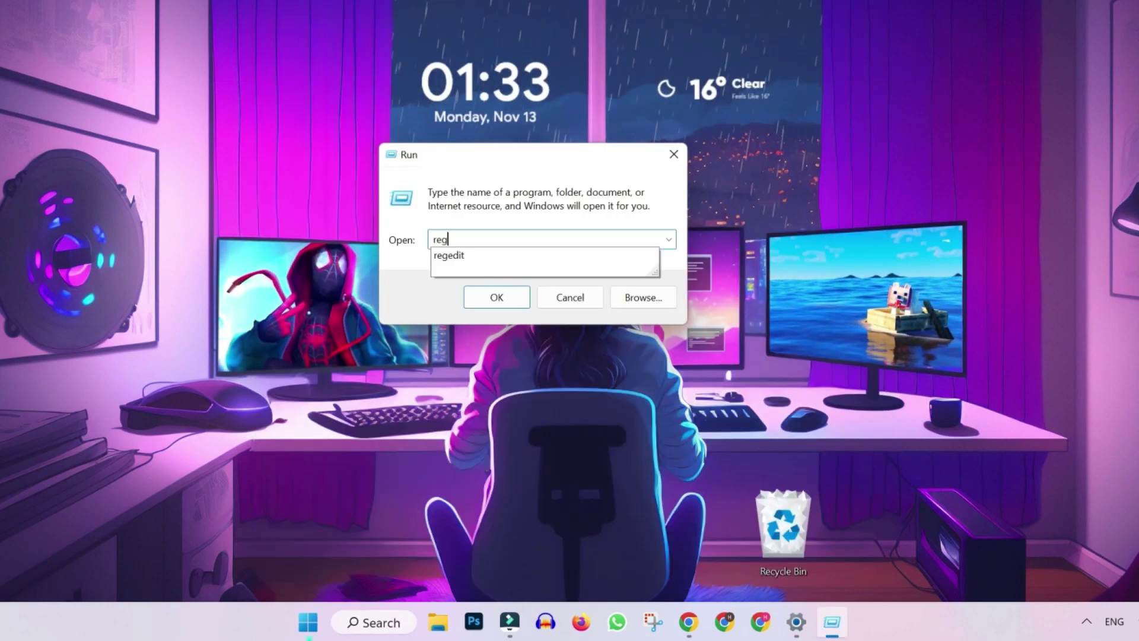
left_click(562, 256)
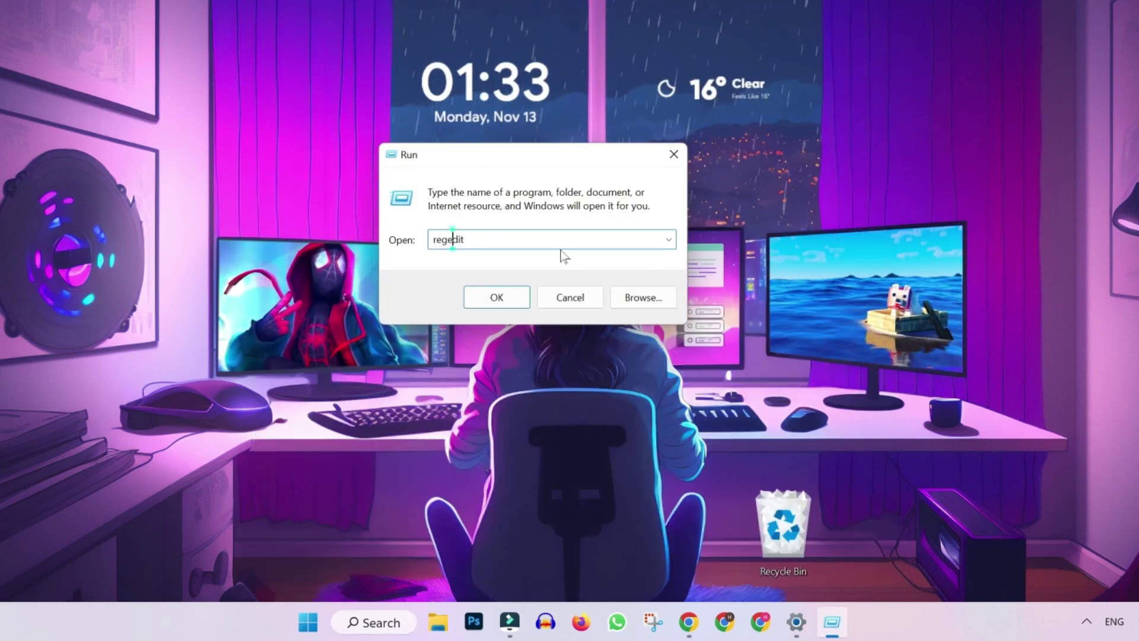
left_click(498, 297)
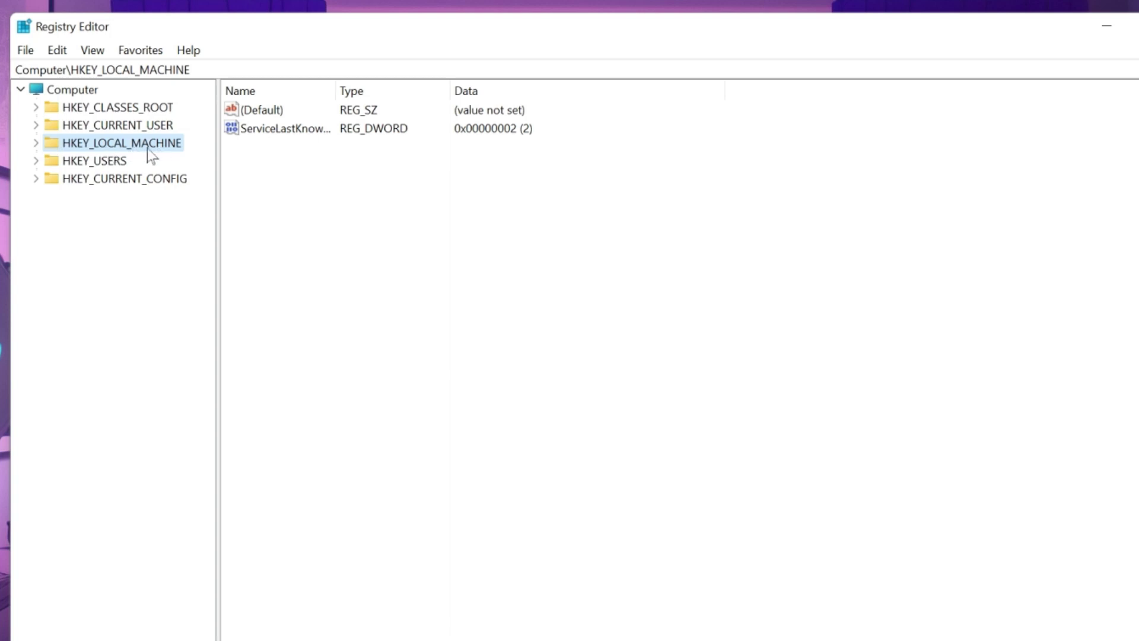
Navigate through HKEY_LOCAL_MACHINE\SOFTWARE to the NVIDIA Corporation key.
left_click(37, 143)
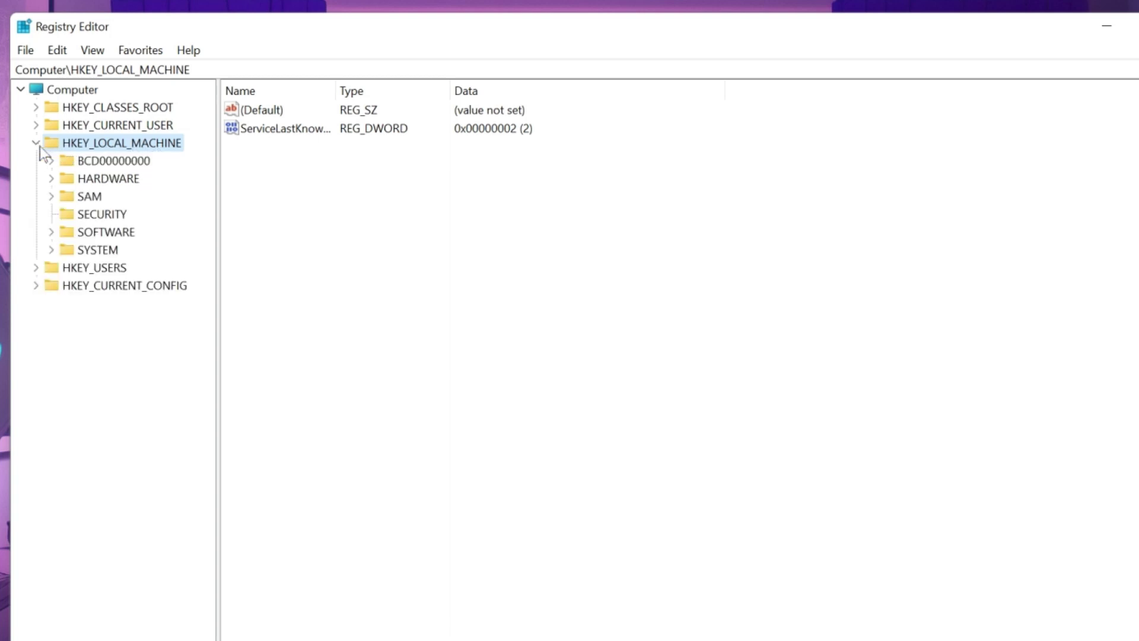
left_click(50, 232)
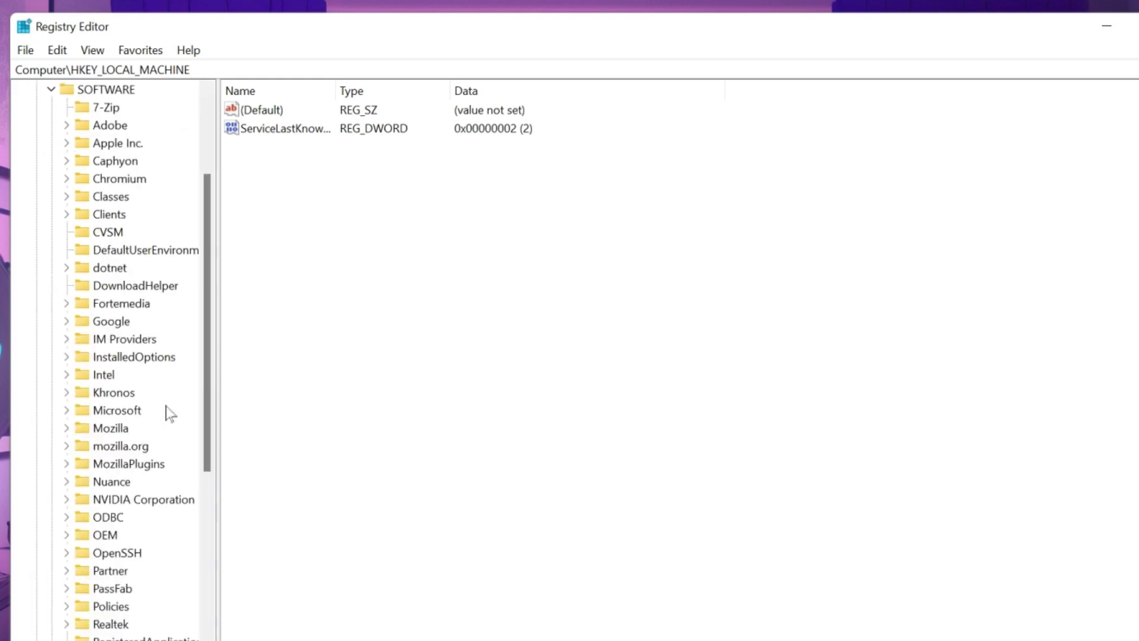
scroll(169, 413, "down", 1)
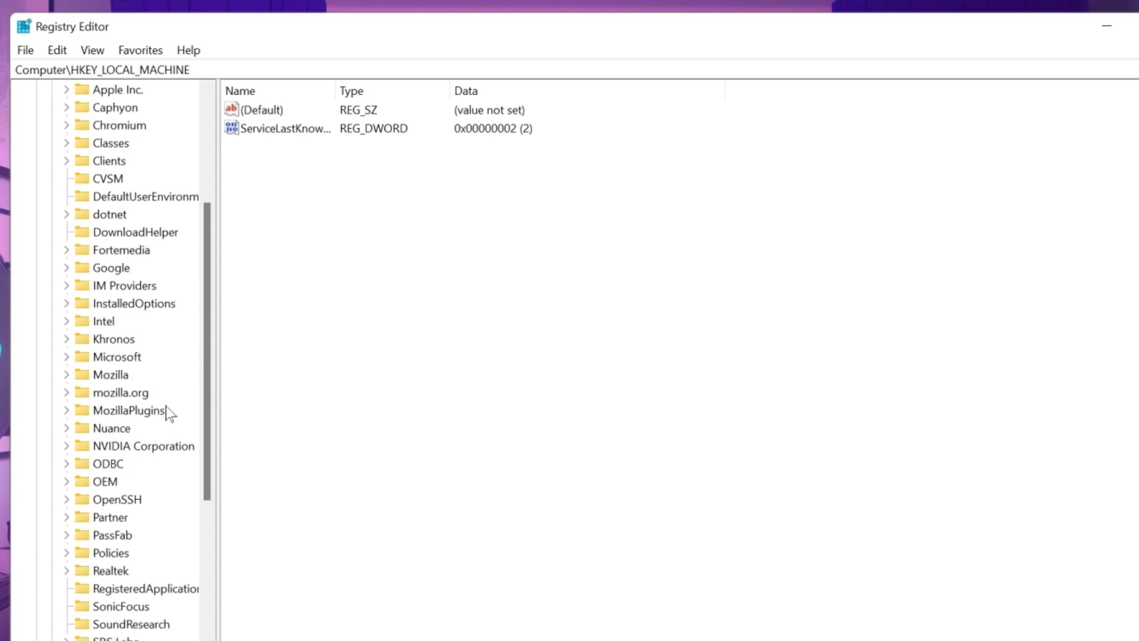
left_click(66, 445)
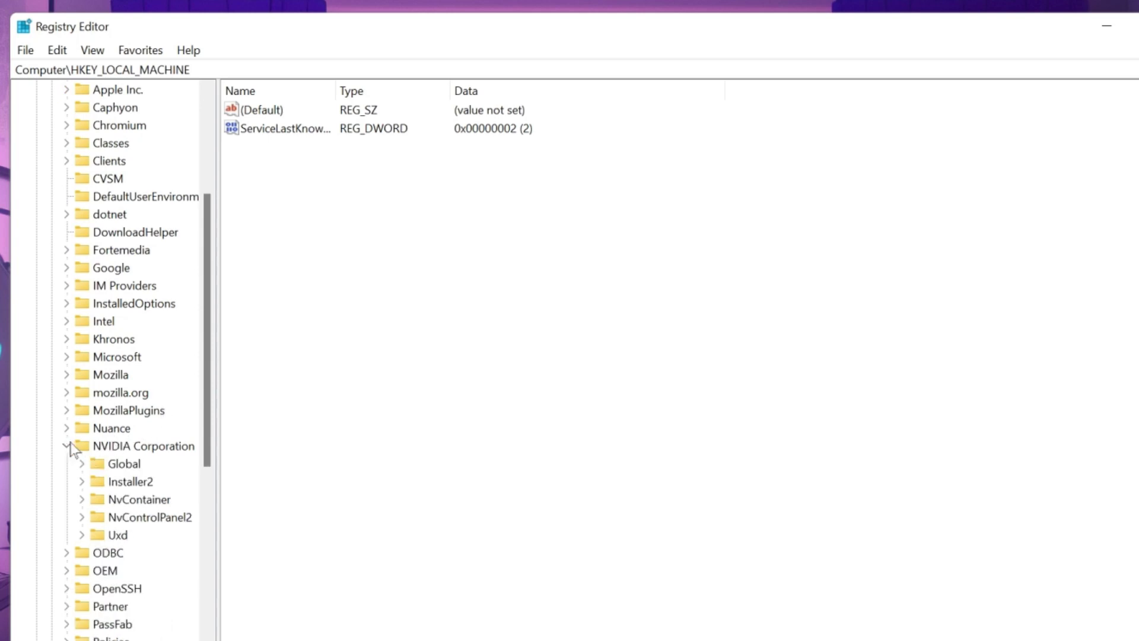
left_click(67, 446)
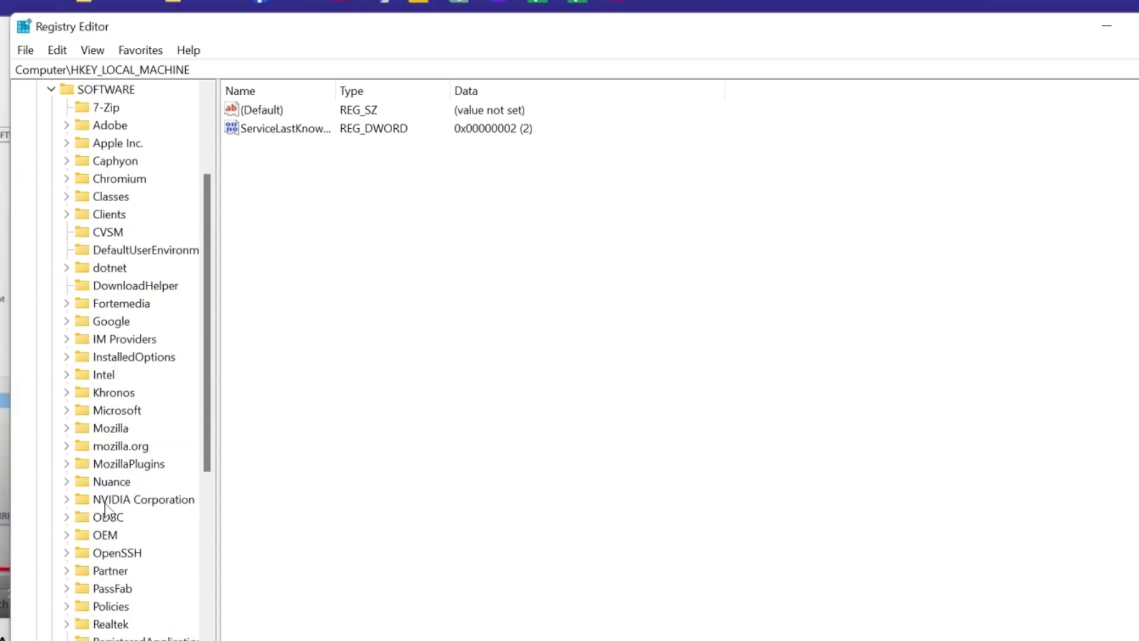
Add a new subkey under NVIDIA Corporation and rename it GMM.
right_click(105, 501)
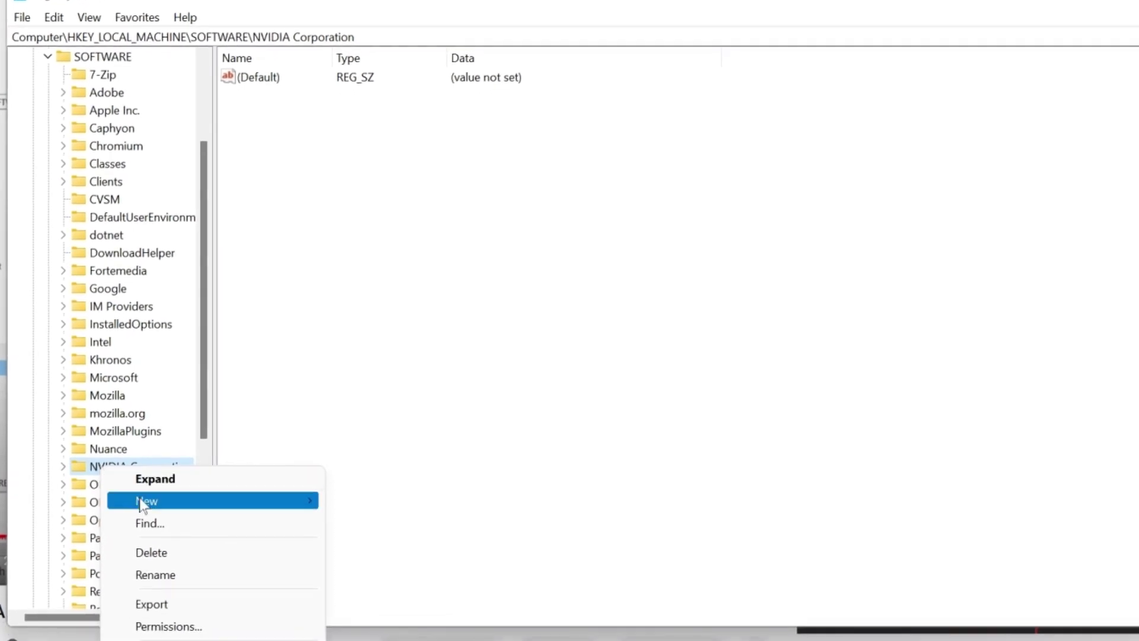
mouse_move(145, 513)
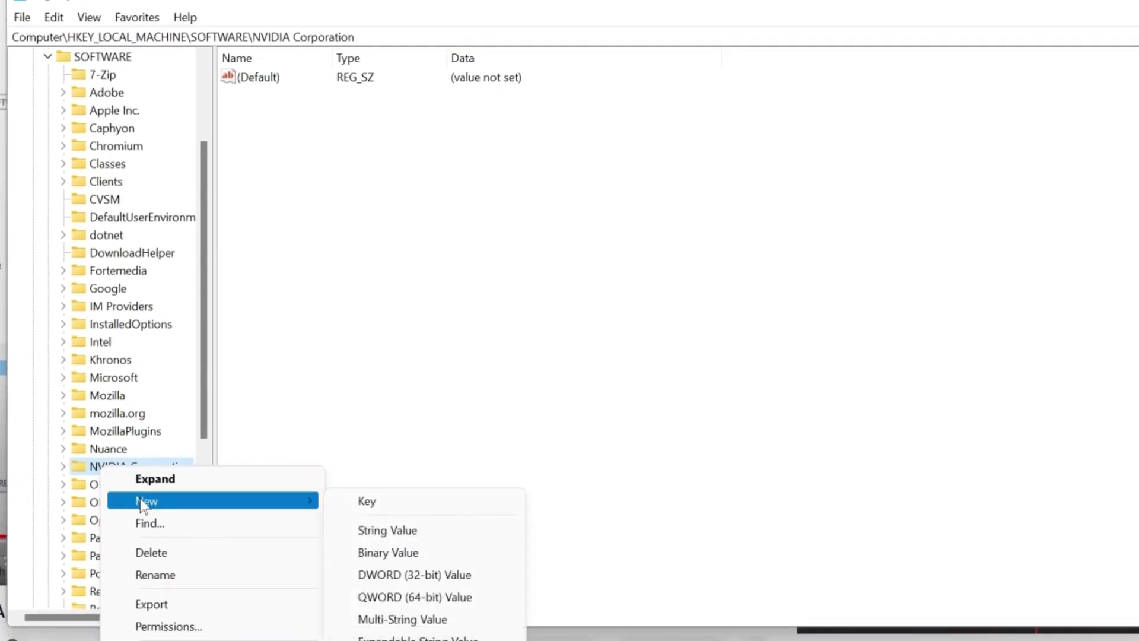
left_click(351, 509)
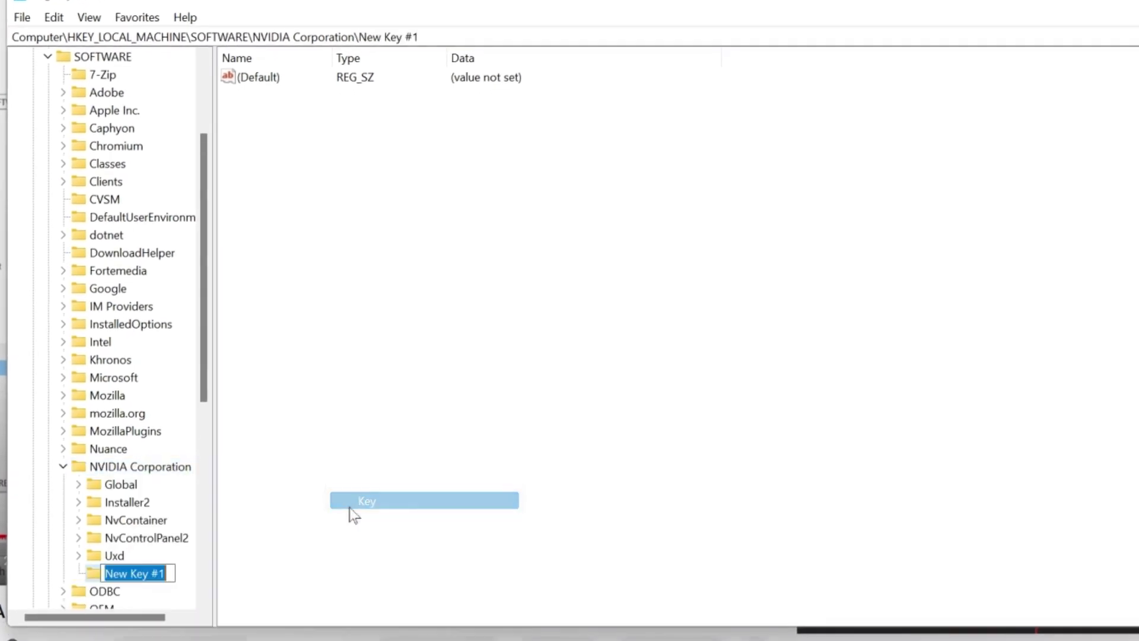
right_click(123, 578)
left_click(221, 481)
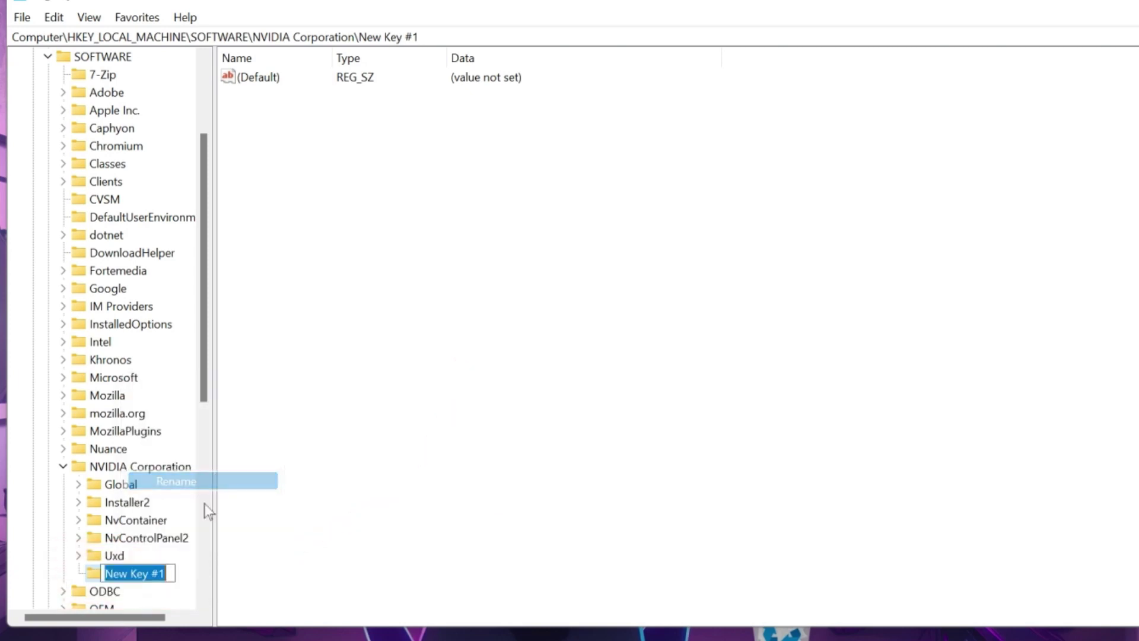
type("G")
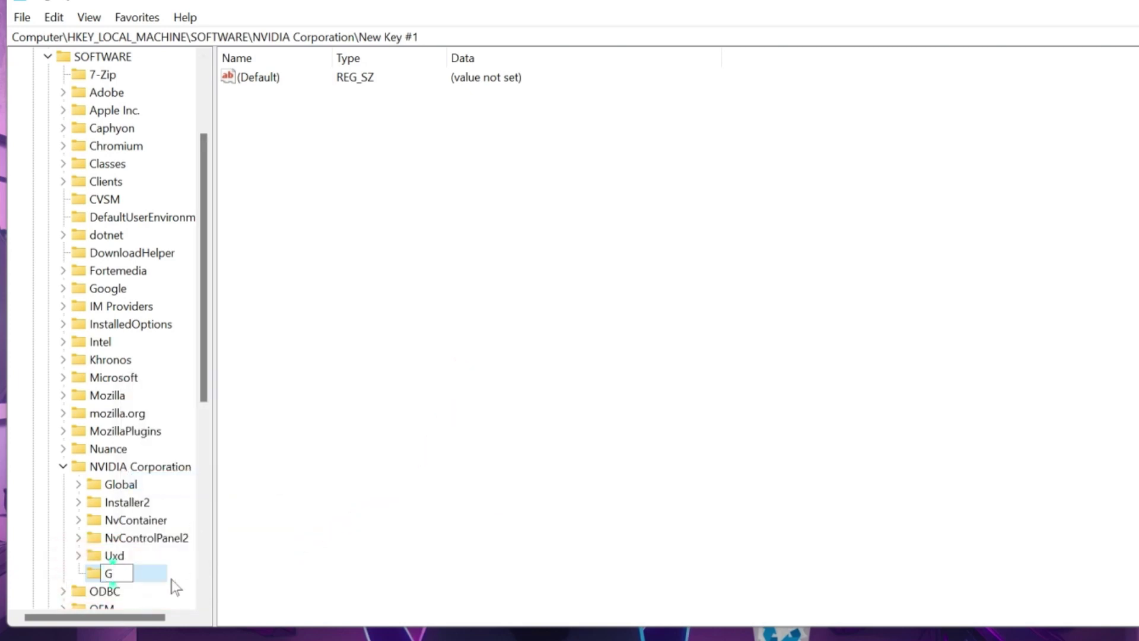
type("MM")
key("Return")
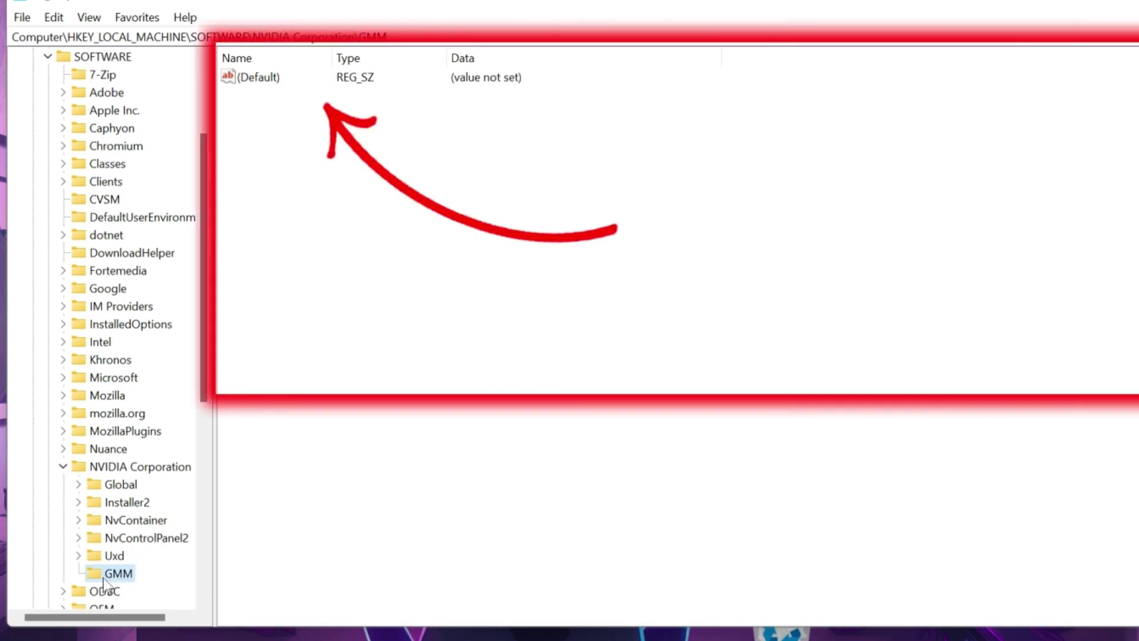
Create a DWORD (32-bit) value named DedicatedSegmentSize in GMM, ready for modifying.
right_click(371, 226)
mouse_move(414, 239)
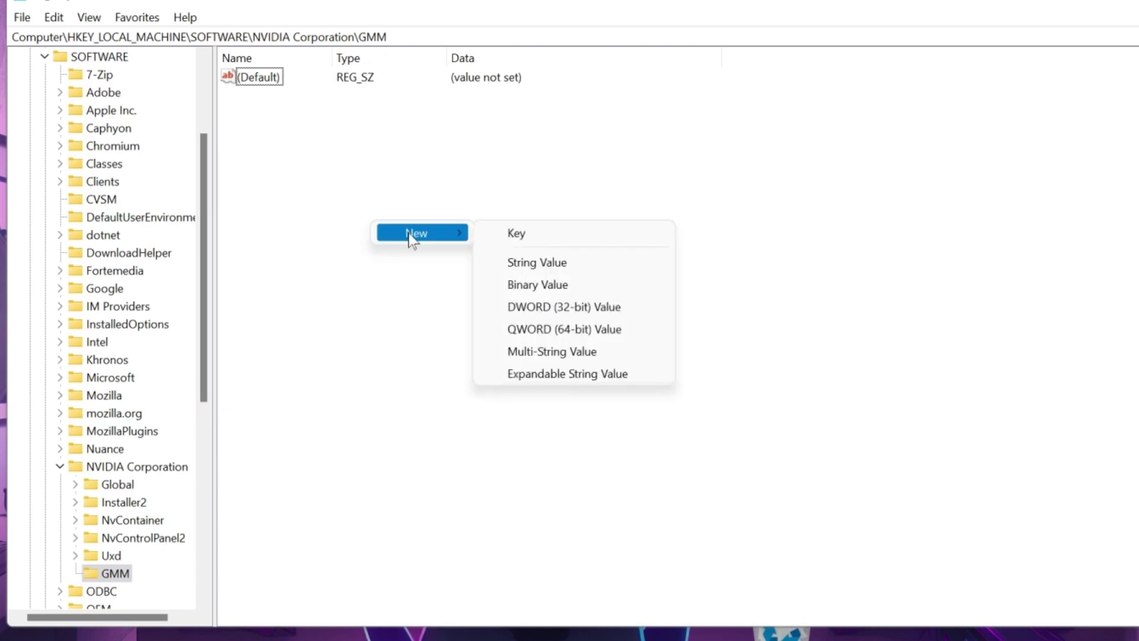
left_click(534, 306)
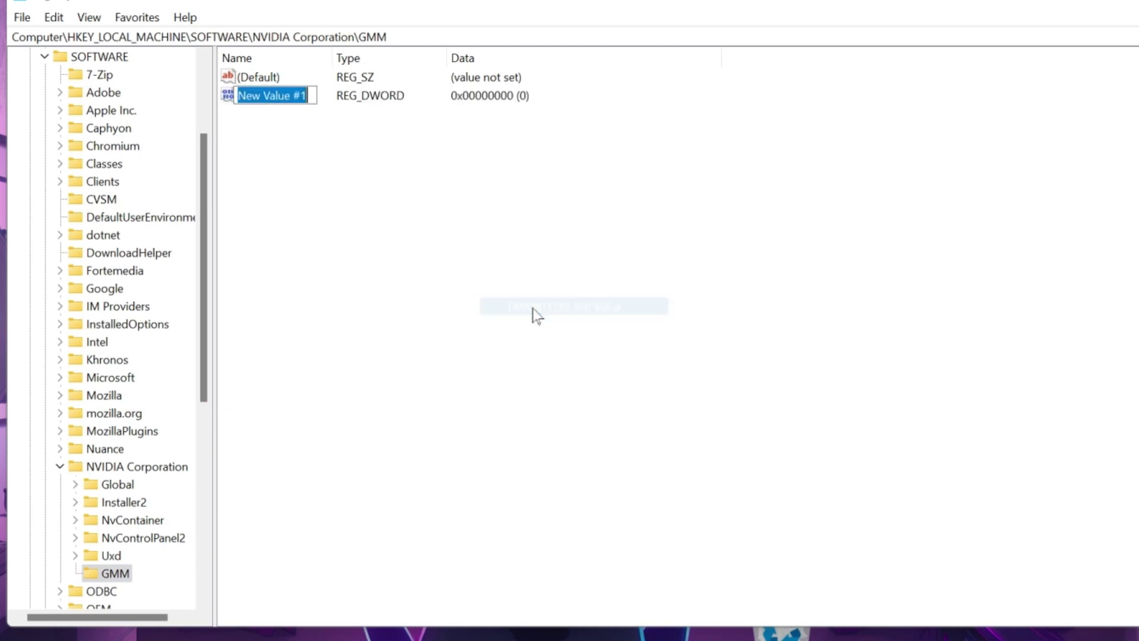
right_click(286, 102)
left_click(334, 184)
type("D")
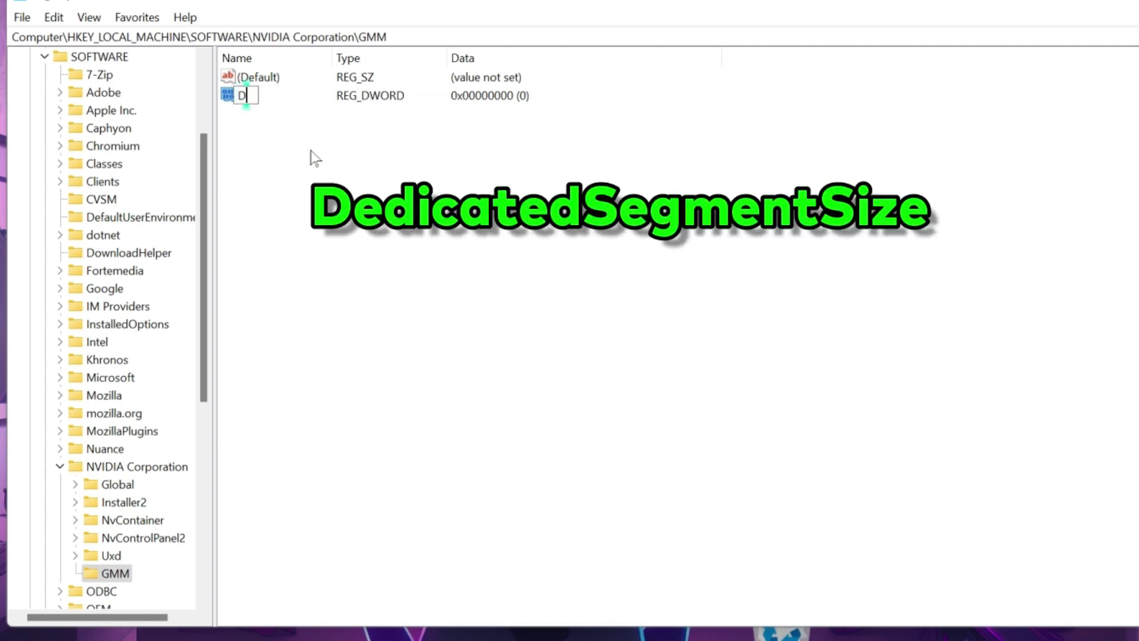
type("edicated")
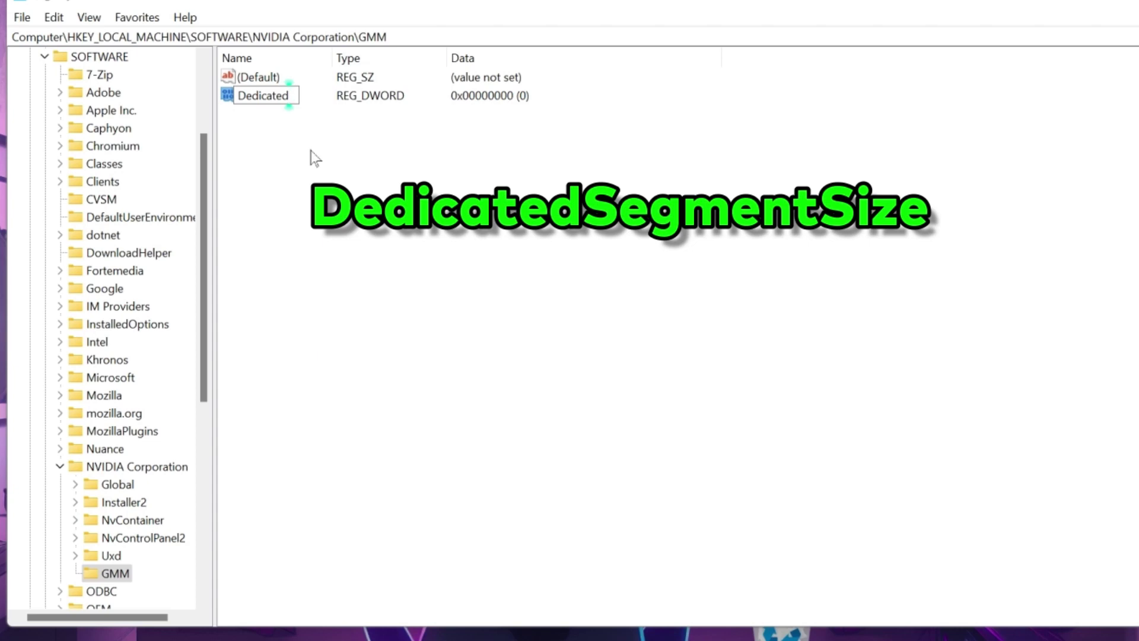
type("Segme")
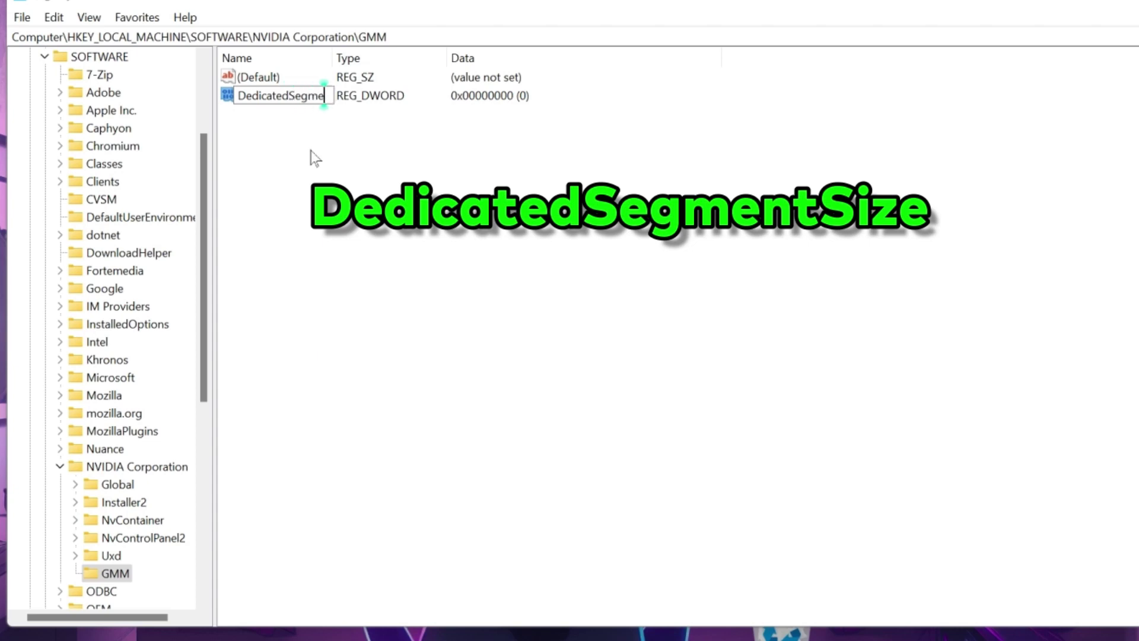
type("ntSize")
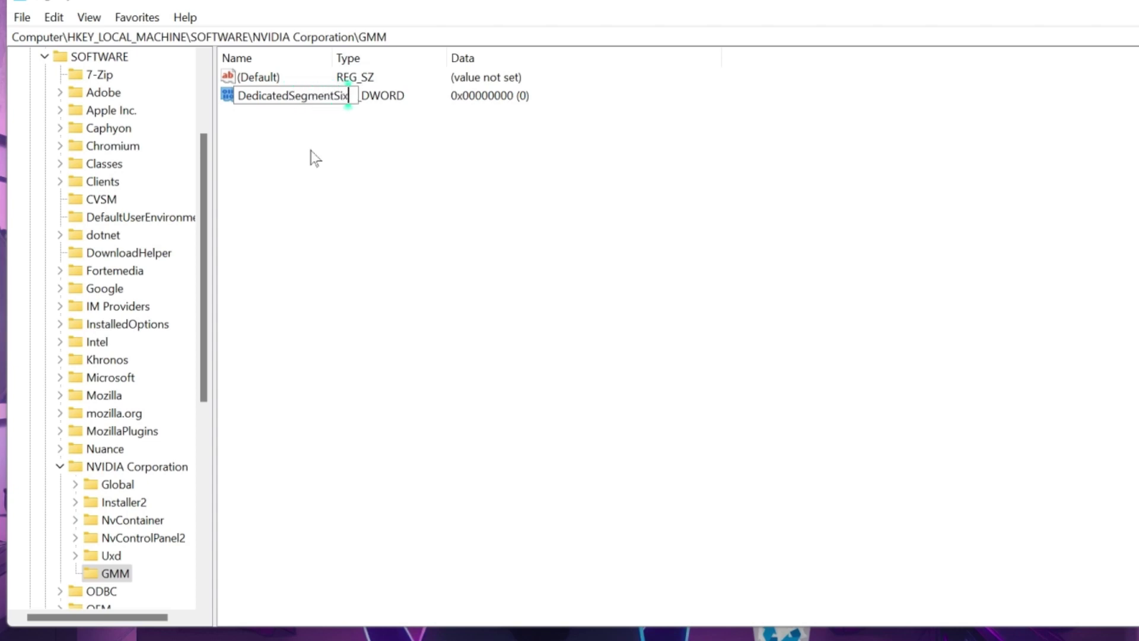
left_click(314, 158)
right_click(300, 101)
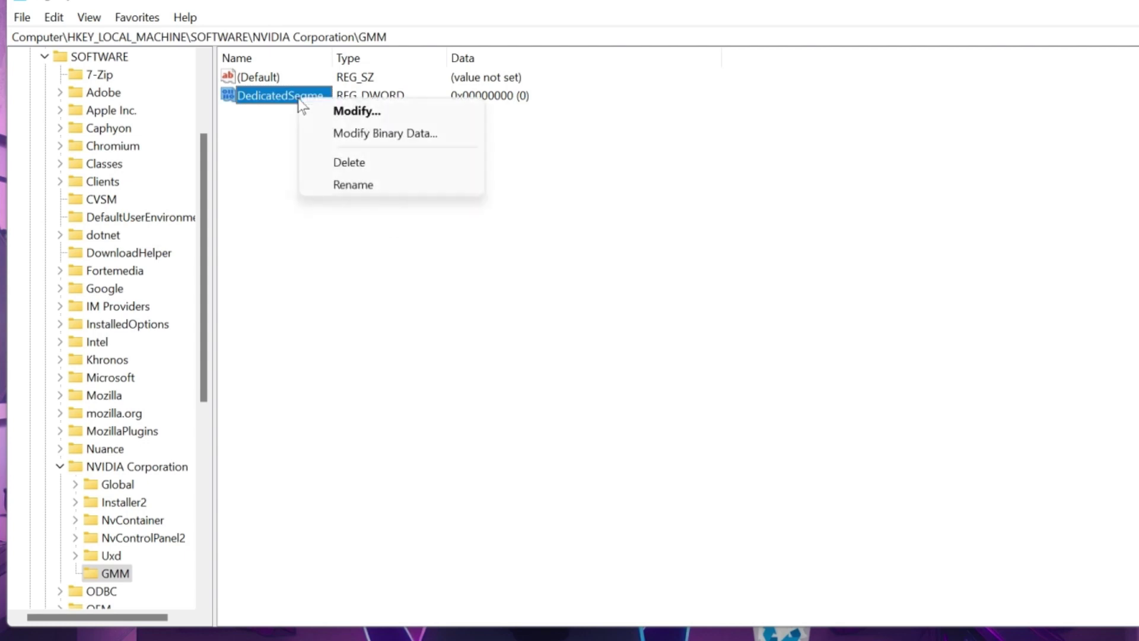
left_click(324, 112)
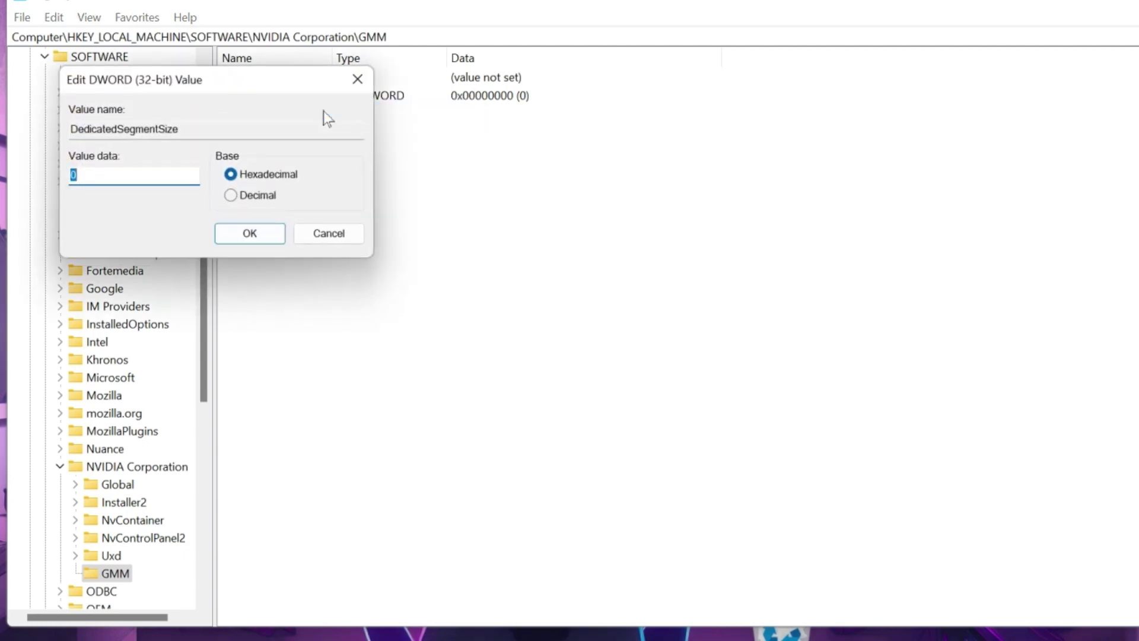
left_click_drag(315, 89, 542, 189)
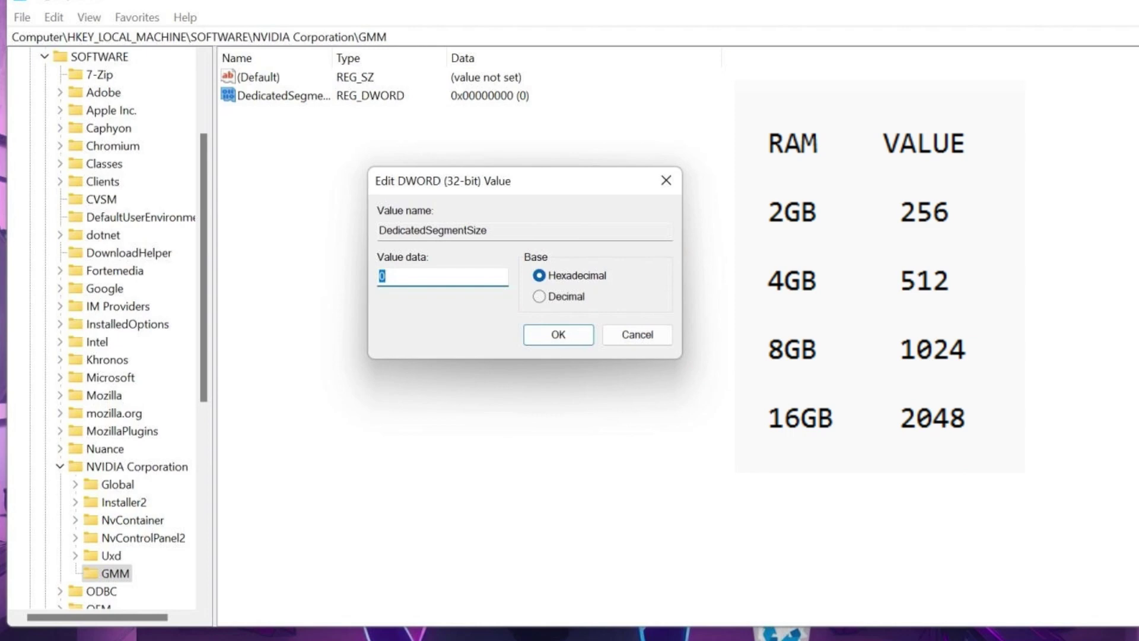
type("2048")
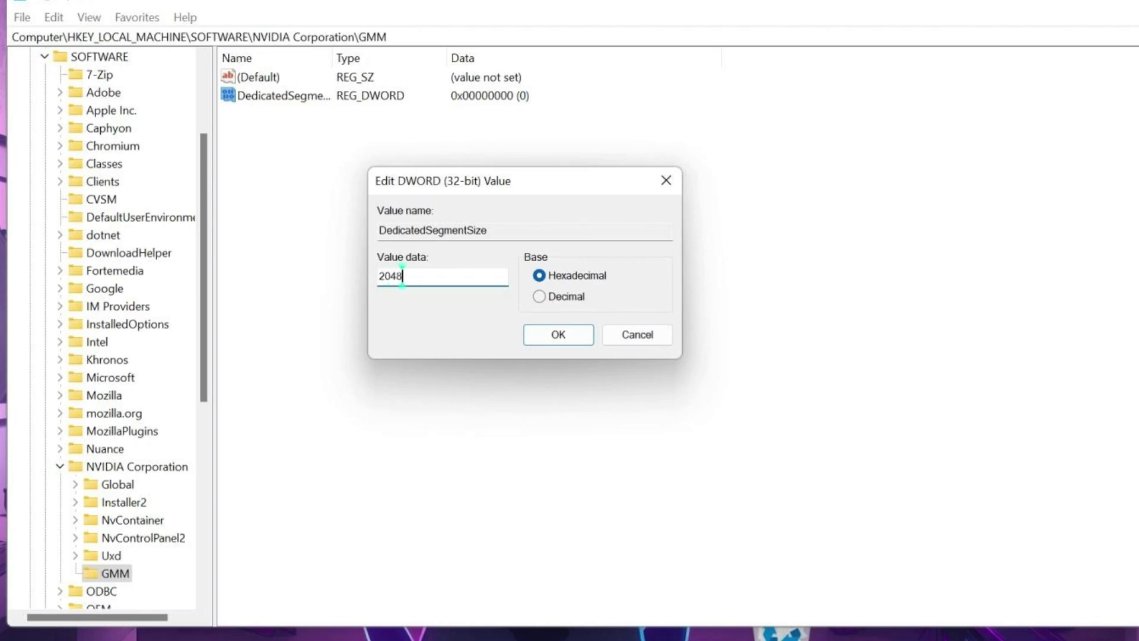
left_click(545, 334)
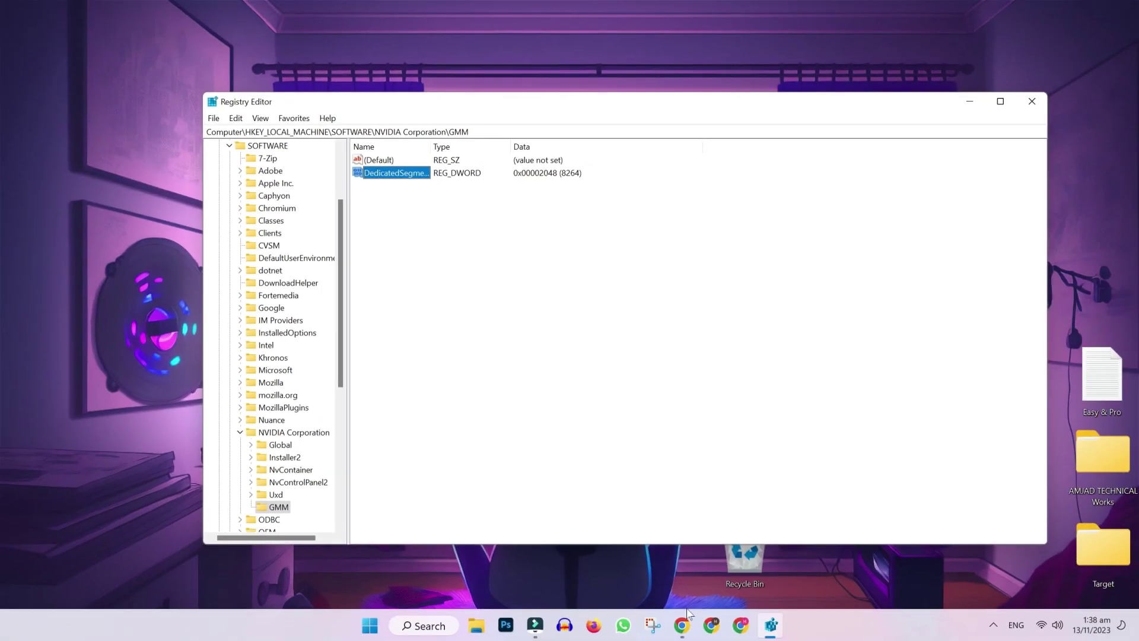
Clear the value selection and close Registry Editor, leaving the desktop.
left_click(554, 262)
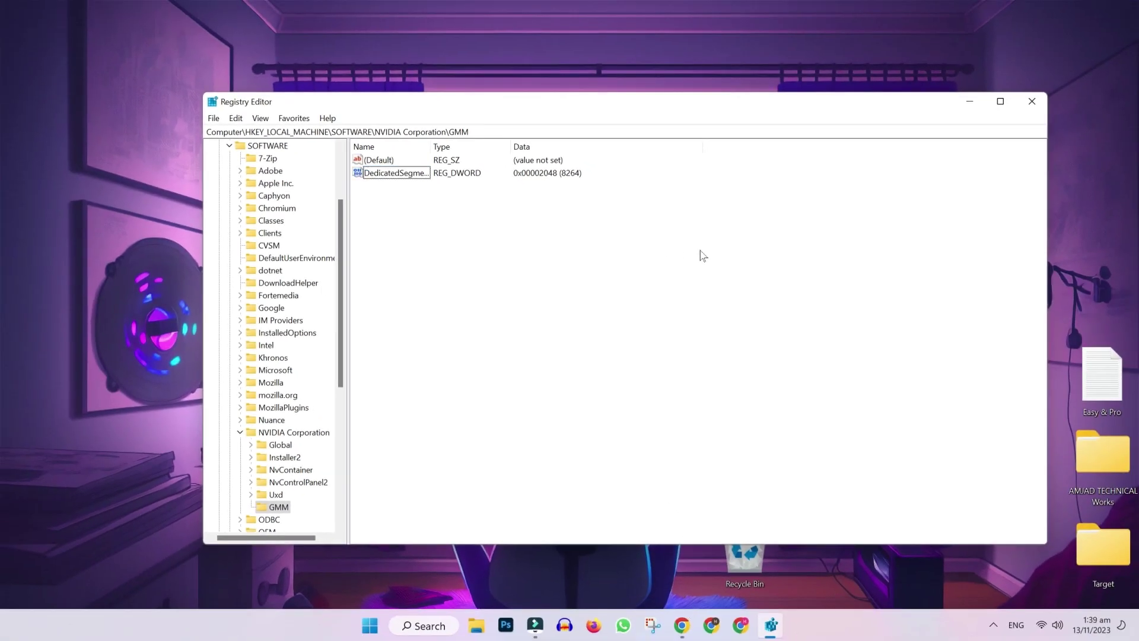
left_click(1043, 105)
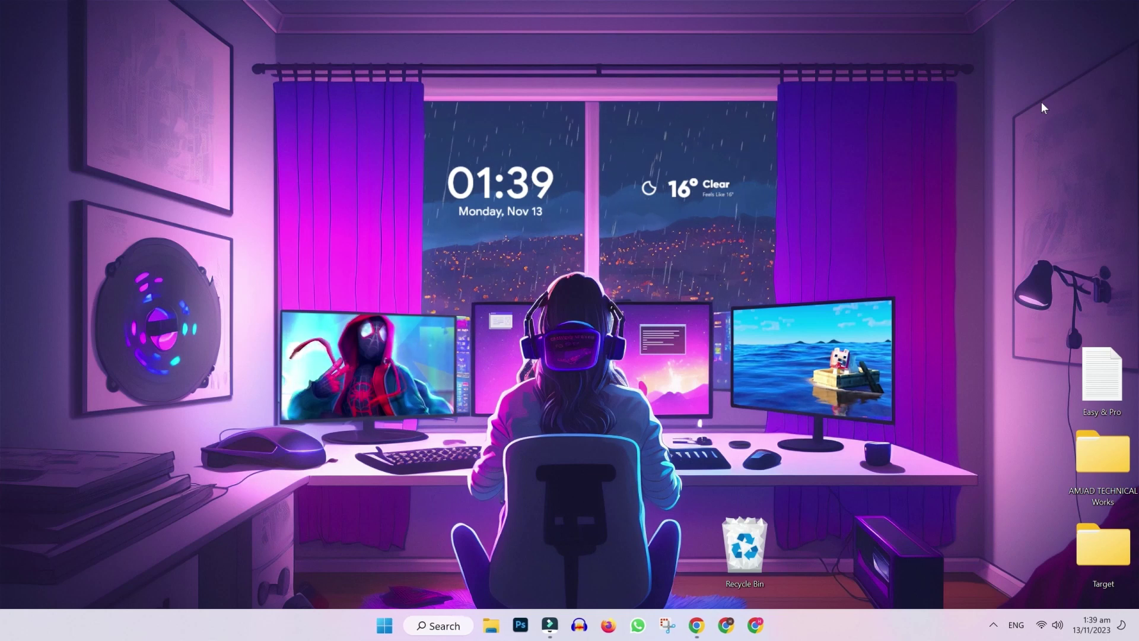